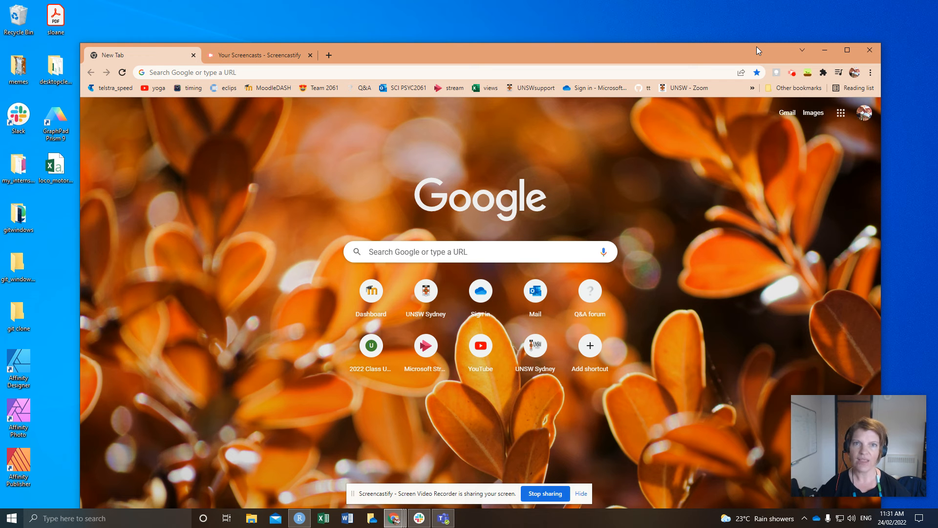
# Launch jamovi from Windows search and locate loco_motor_all on the Desktop
pyautogui.click(185, 519)
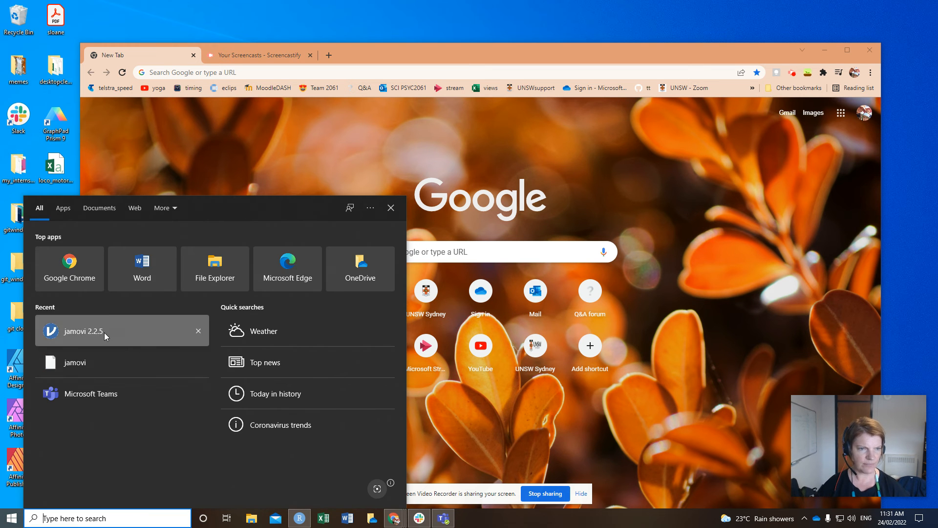
pyautogui.click(104, 332)
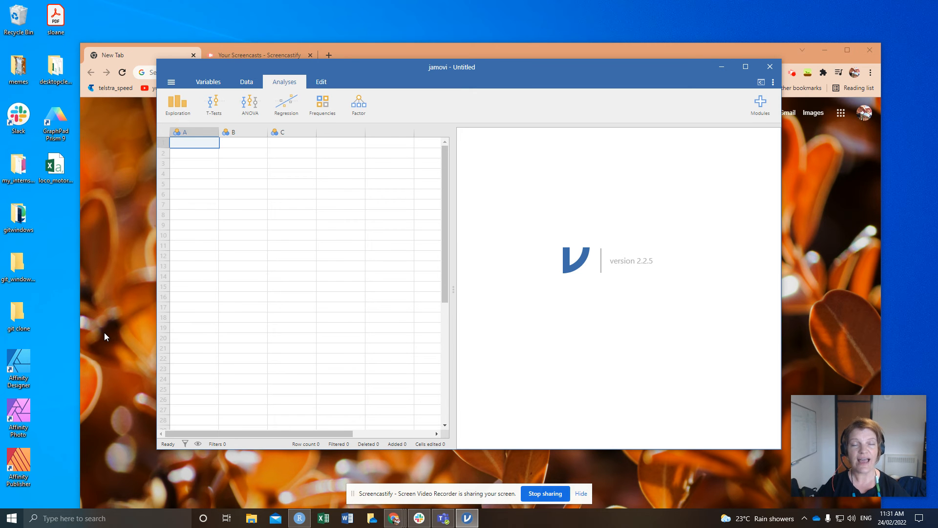
pyautogui.click(57, 166)
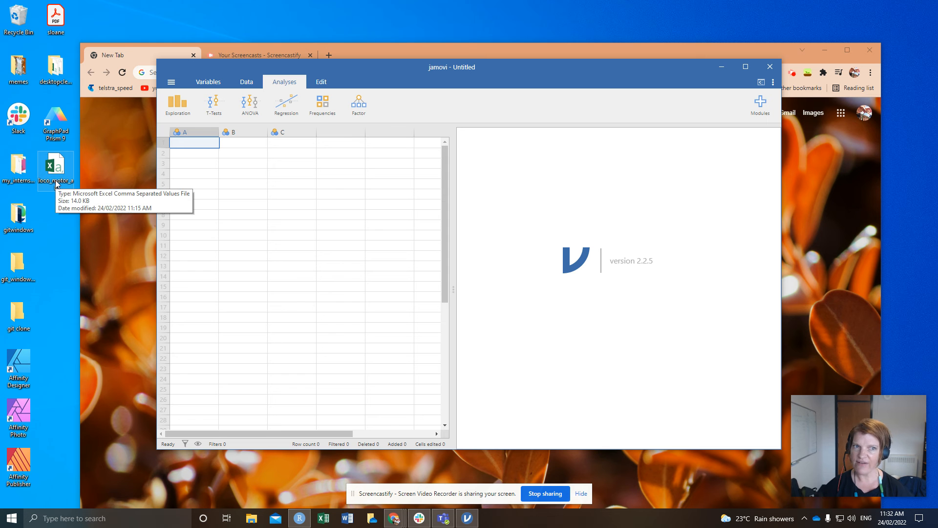
pyautogui.click(56, 182)
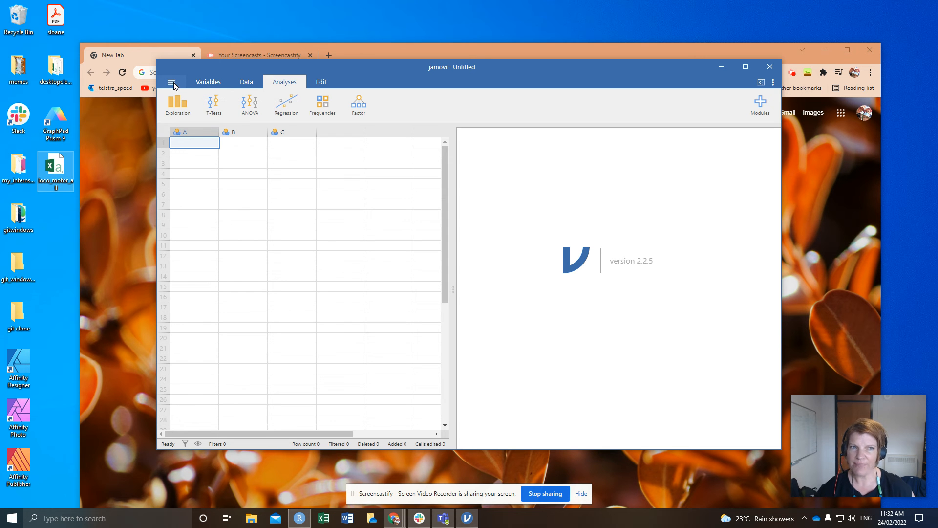
# Open loco_motor_all.csv in jamovi via the file menu's This PC browser
pyautogui.click(172, 83)
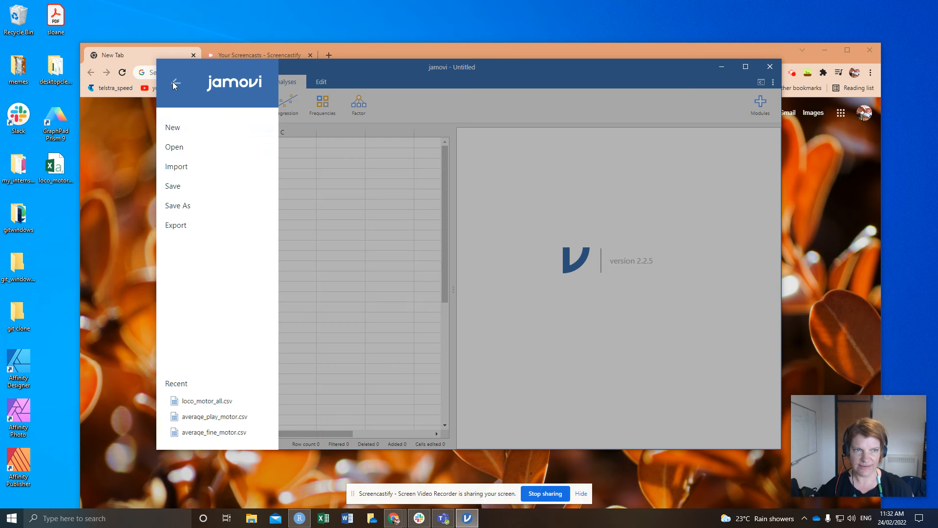
pyautogui.click(175, 148)
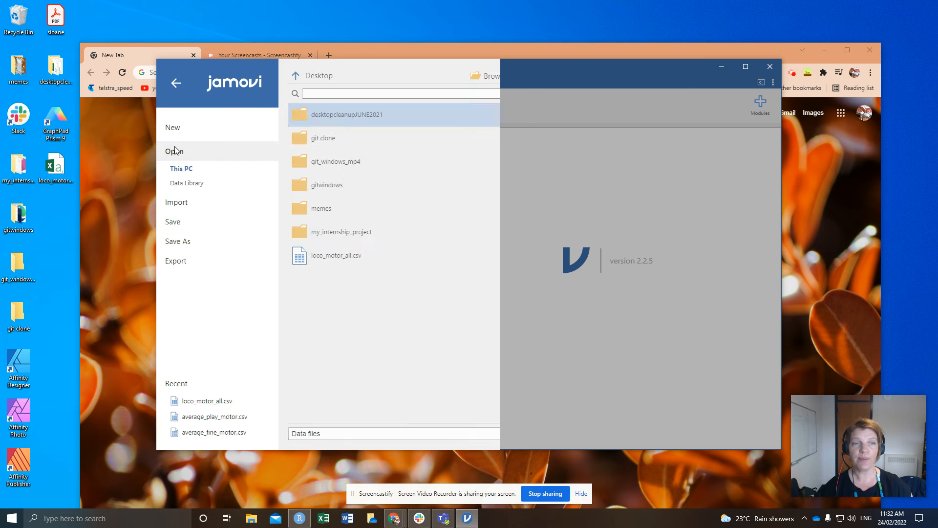
pyautogui.click(336, 258)
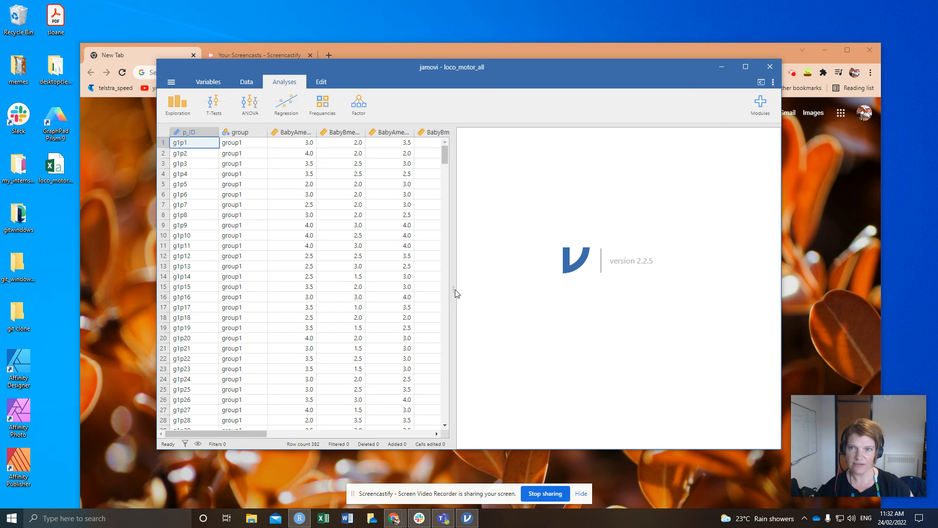
# Maximize jamovi and drag the pane splitter right to show more data columns
pyautogui.click(746, 67)
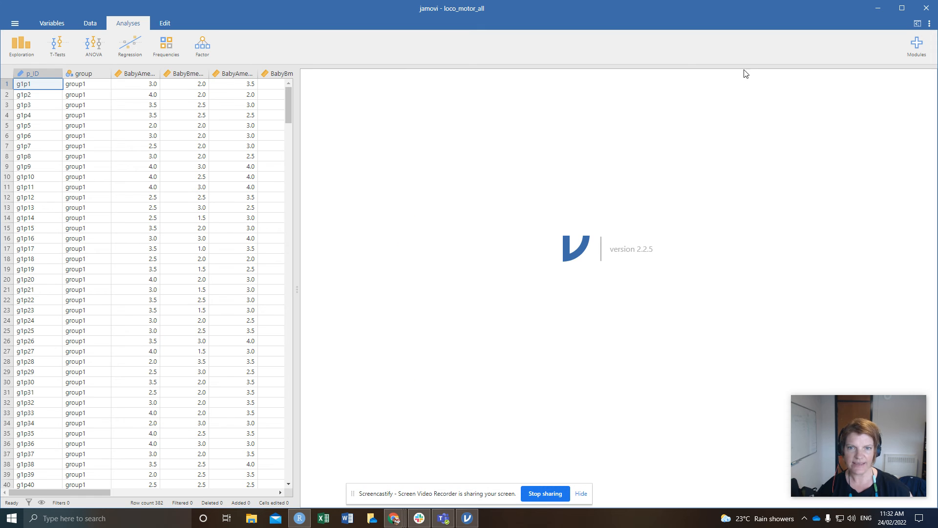
pyautogui.moveTo(296, 293); pyautogui.dragTo(572, 285)
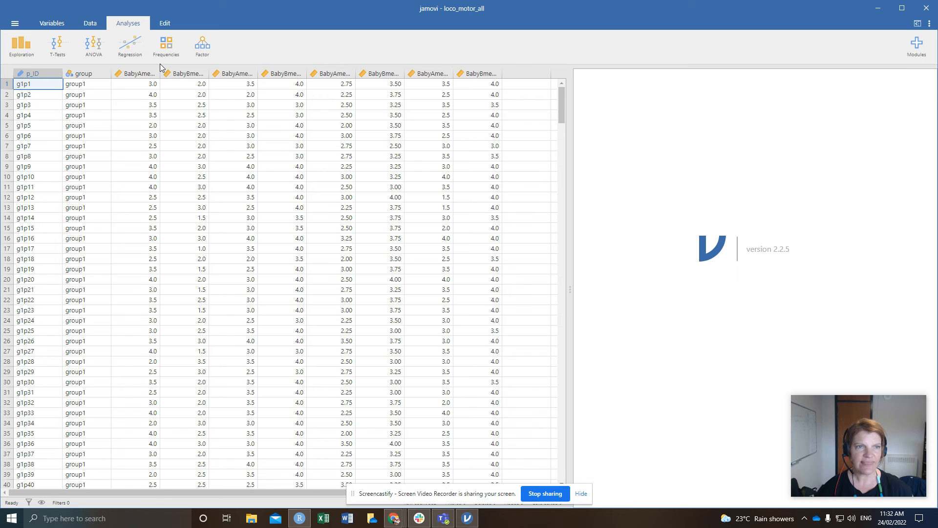
# Widen the grid and columns so BabyAmean_fine, BabyAmean_play and BabyAmean_self show fully
pyautogui.moveTo(161, 73); pyautogui.dragTo(410, 75)
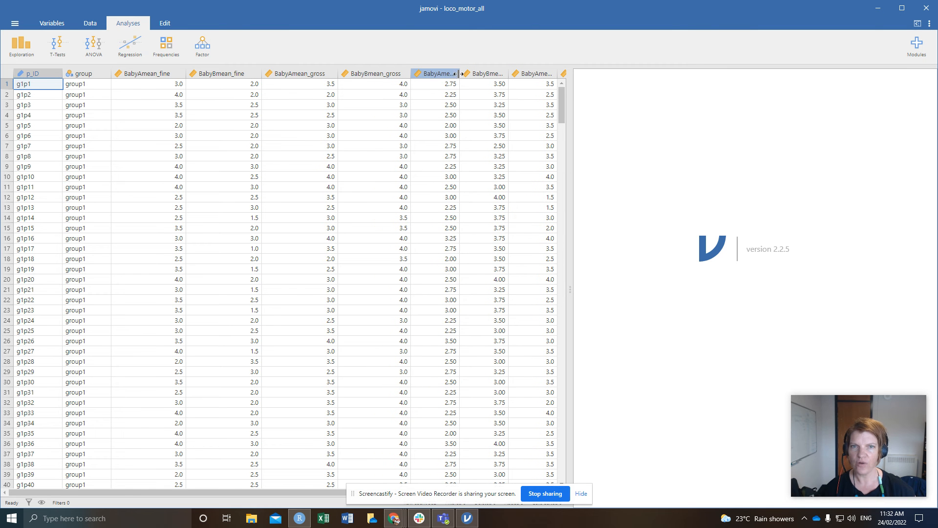
pyautogui.moveTo(569, 290); pyautogui.dragTo(663, 289)
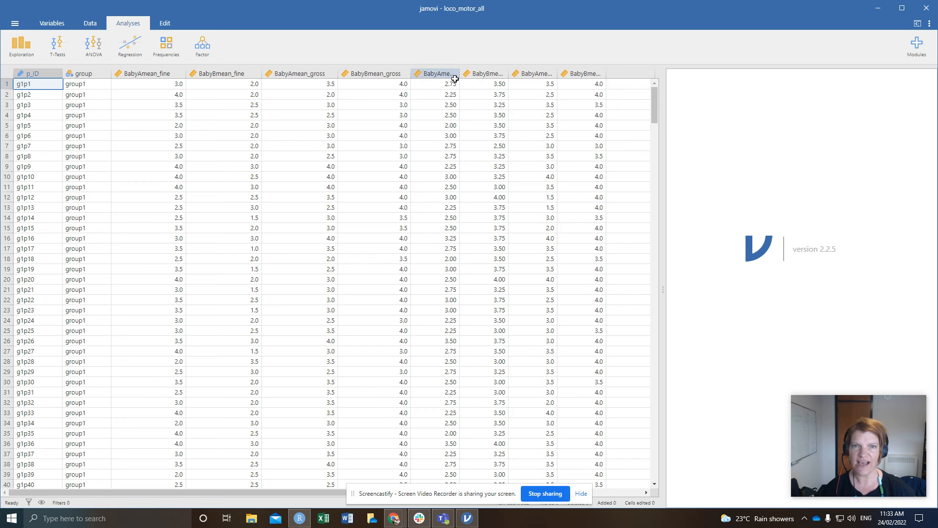
pyautogui.moveTo(460, 73); pyautogui.dragTo(557, 75)
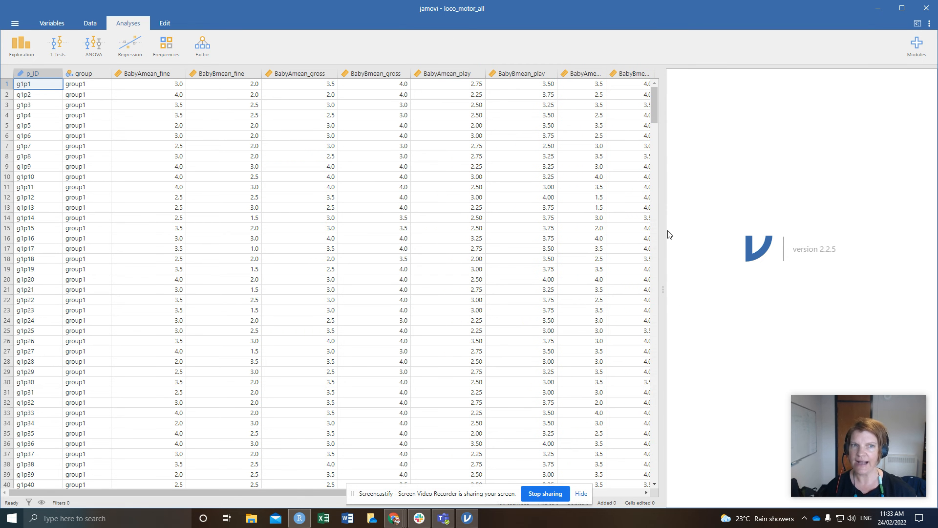
pyautogui.moveTo(667, 297); pyautogui.dragTo(718, 291)
pyautogui.moveTo(606, 74); pyautogui.dragTo(695, 73)
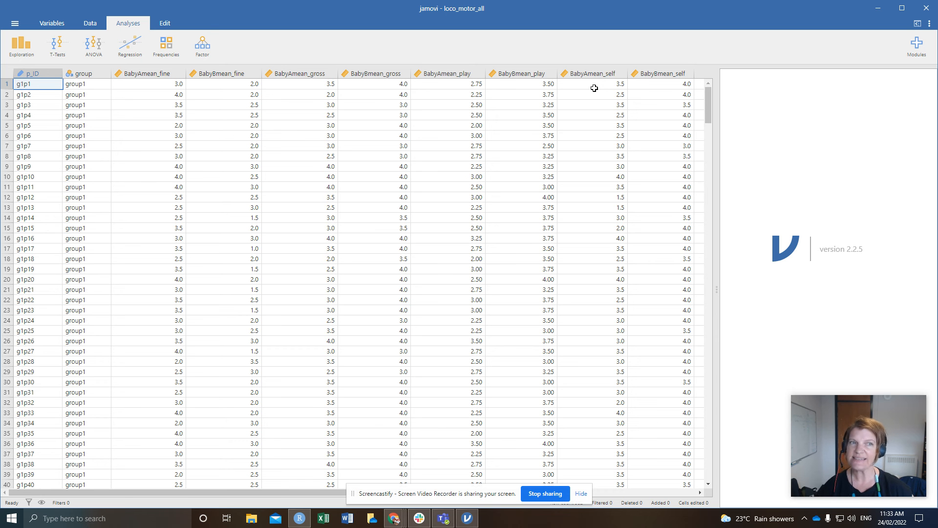
# Start an Exploration > Descriptives analysis and widen its options panel over the data
pyautogui.click(22, 51)
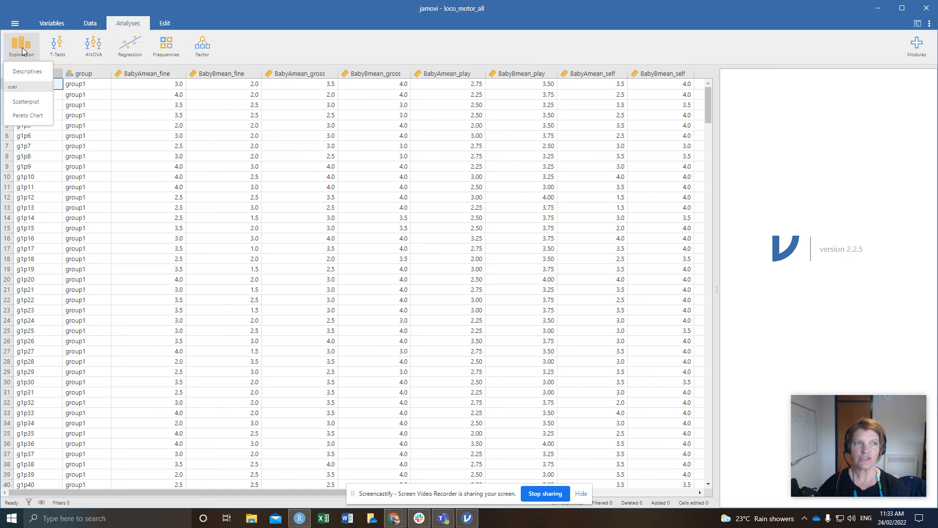
pyautogui.click(27, 72)
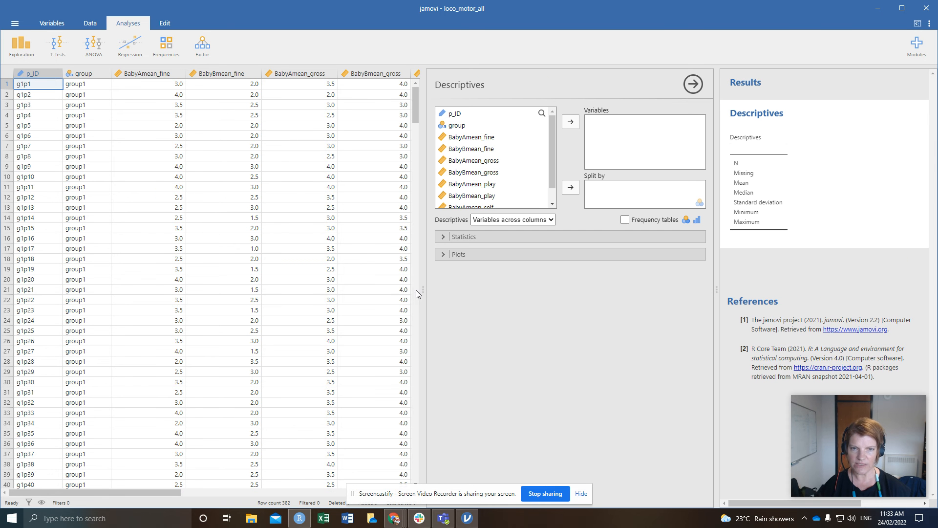
pyautogui.moveTo(423, 289); pyautogui.dragTo(227, 283)
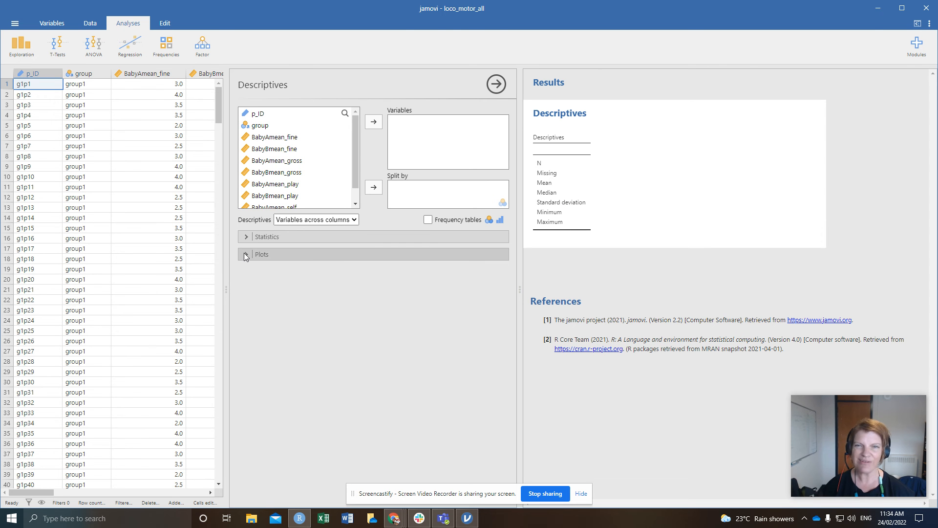
# Uncheck Missing, Median, Maximum and Minimum so only N, Mean and SD remain
pyautogui.click(247, 238)
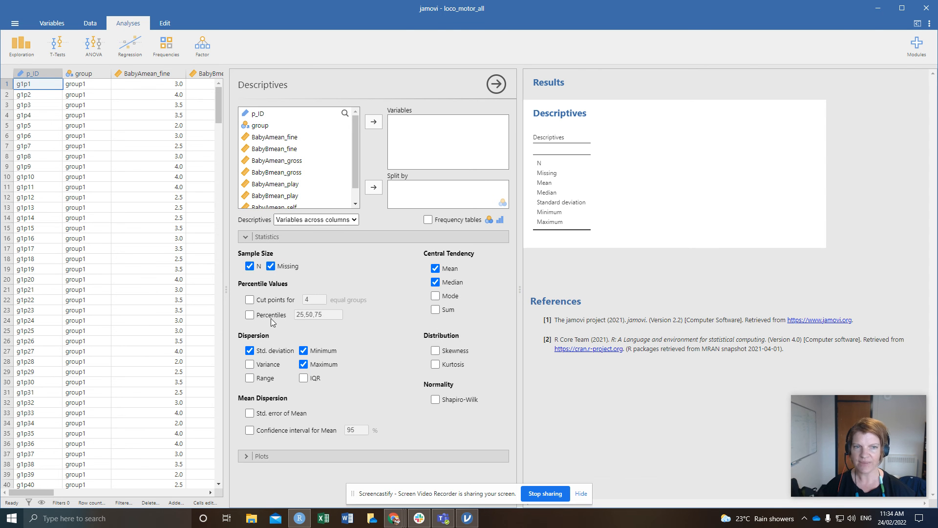
pyautogui.click(272, 266)
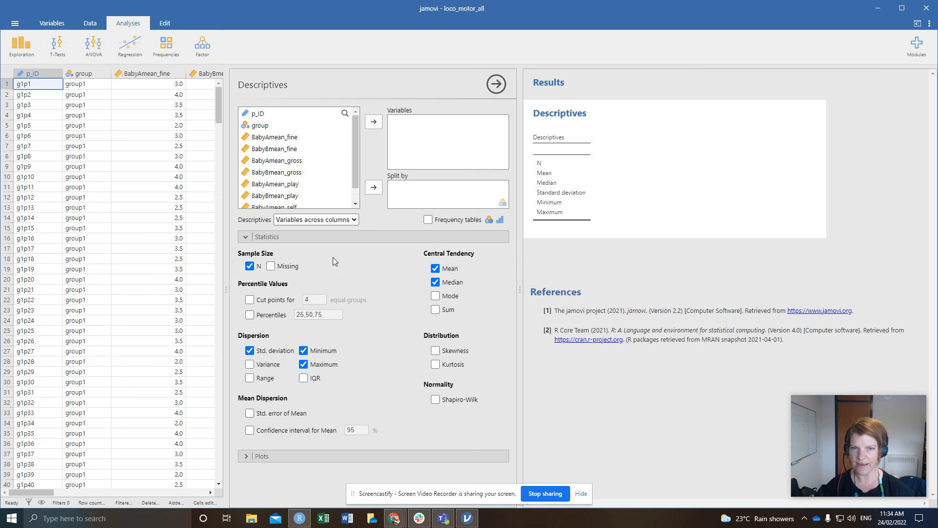
pyautogui.click(435, 283)
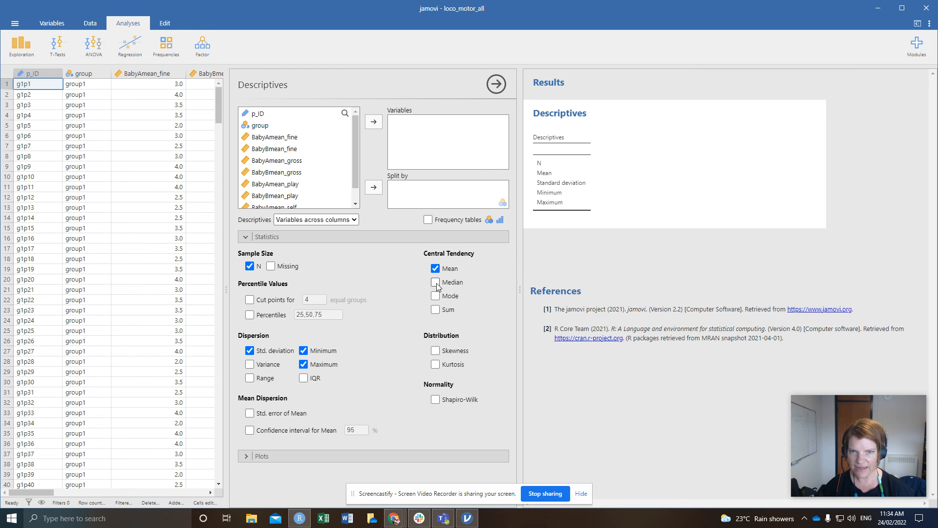
pyautogui.click(304, 365)
pyautogui.click(304, 351)
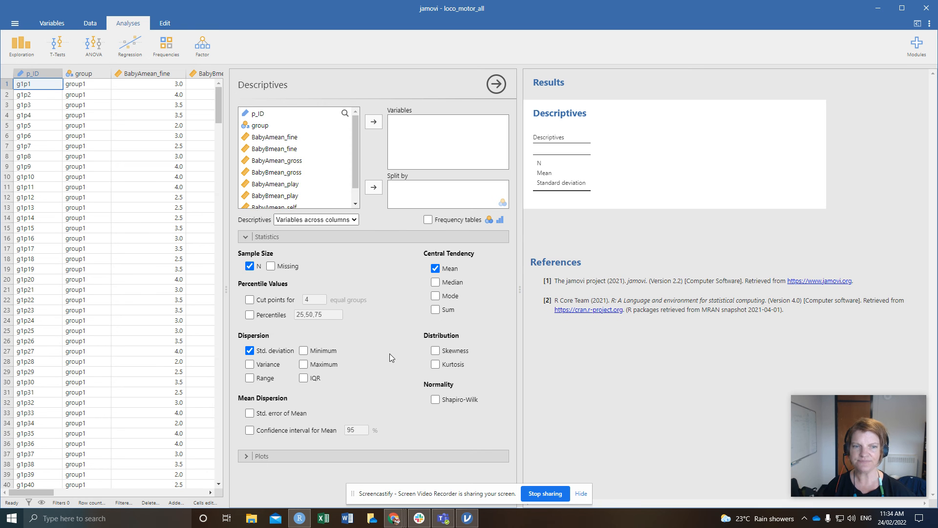
pyautogui.click(247, 238)
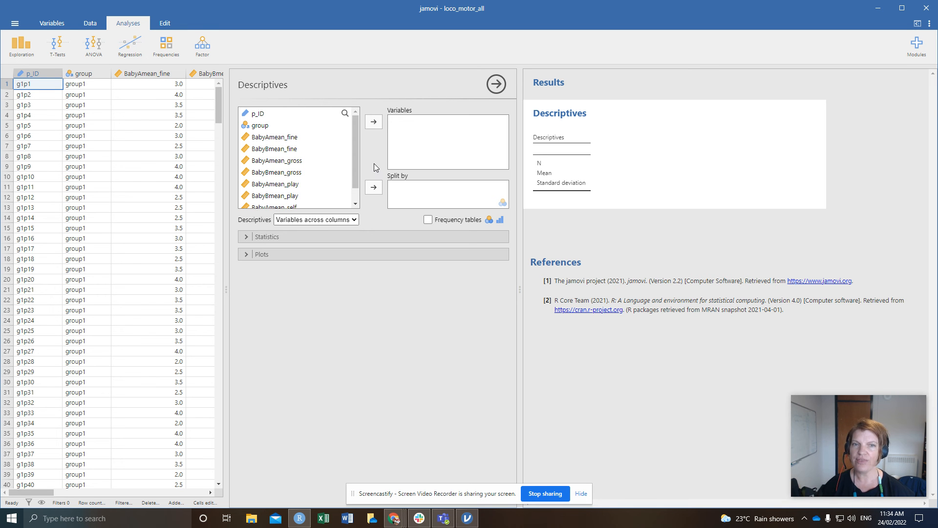
# Move BabyAmean_fine and BabyBmean_fine into the Descriptives Variables box
pyautogui.click(286, 140)
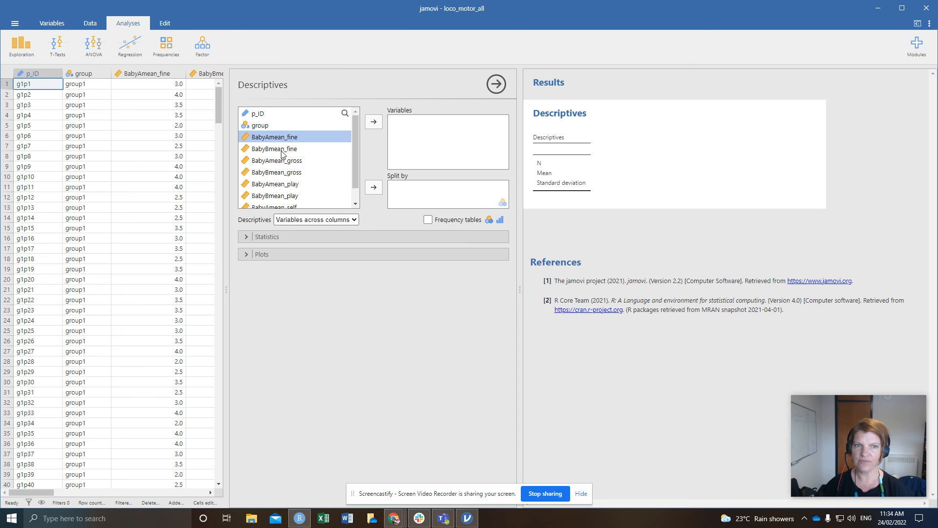
pyautogui.keyDown('shift'); pyautogui.click(282, 150); pyautogui.keyUp('shift')
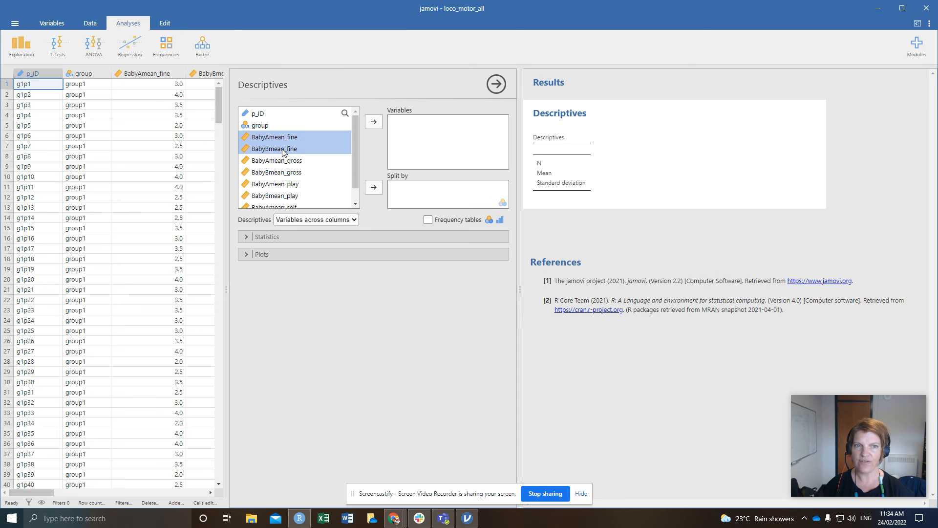
pyautogui.click(371, 125)
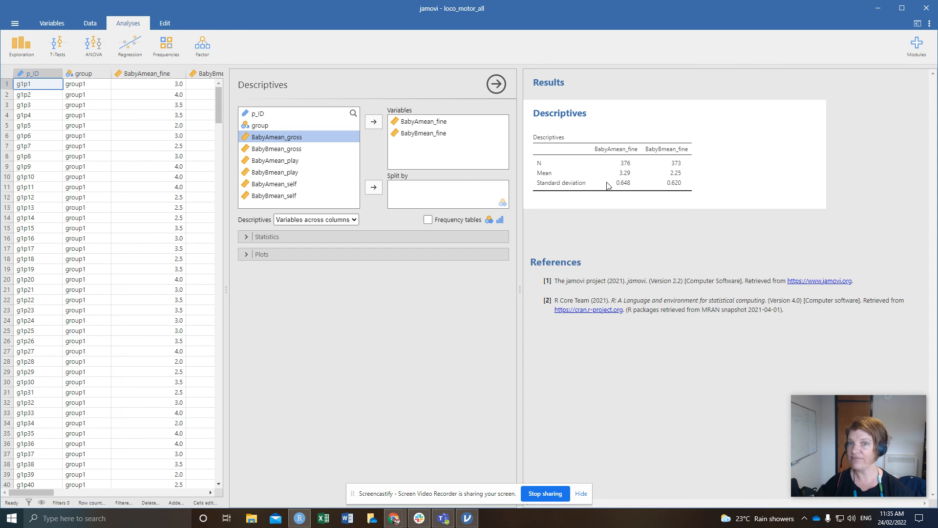
# Put group into Split by and expand the Plots section
pyautogui.click(262, 126)
pyautogui.click(374, 189)
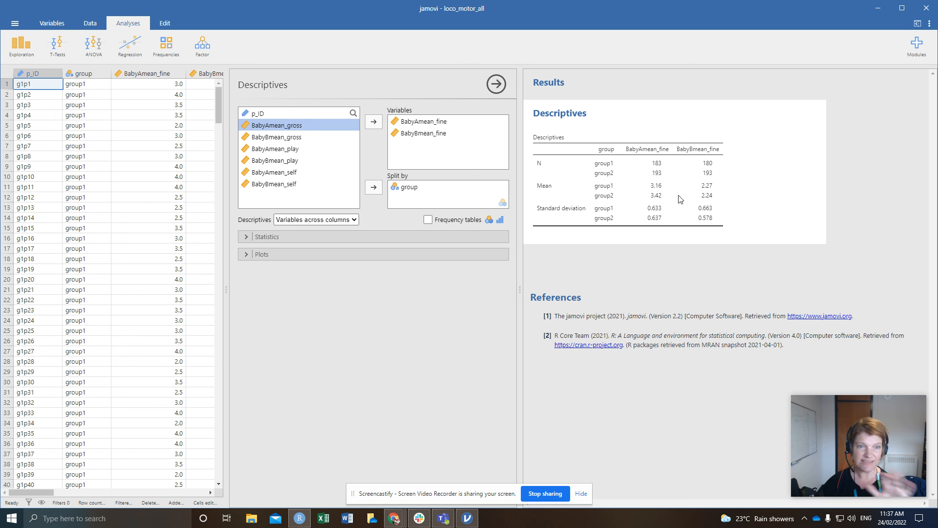
pyautogui.click(245, 255)
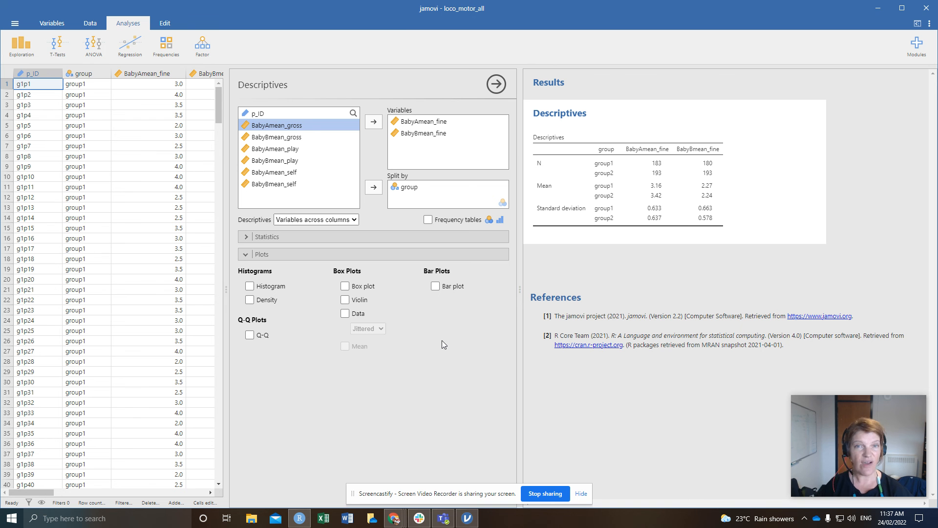
# Tick Bar plot and scroll to the group1 vs group2 charts for both variables
pyautogui.click(435, 287)
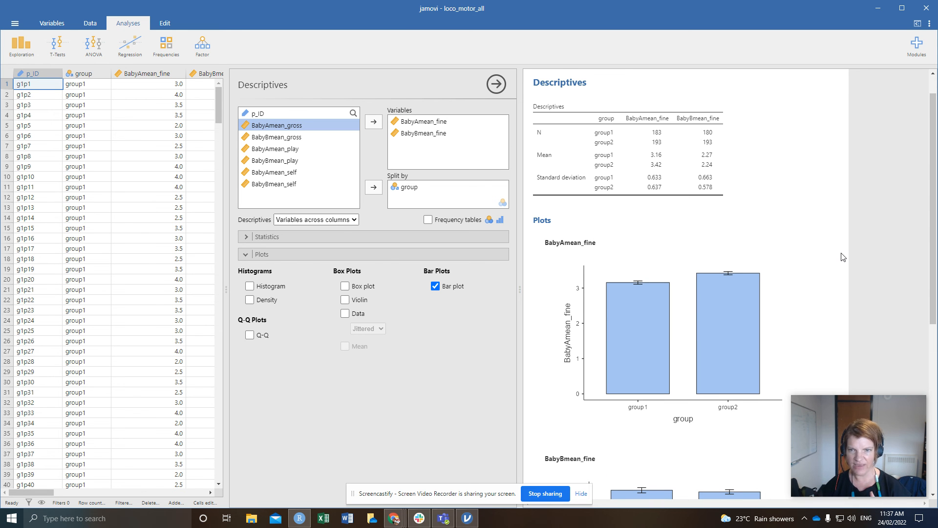
pyautogui.scroll(-3, 843, 256)
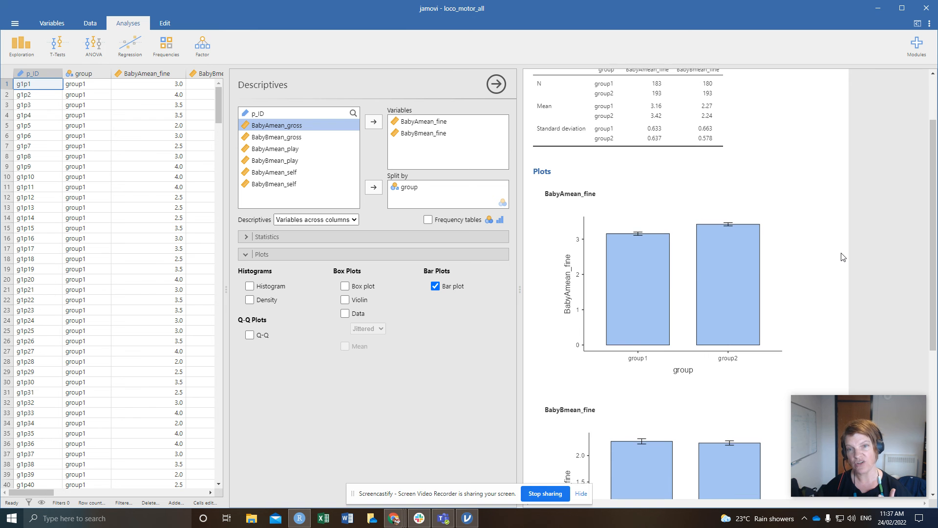